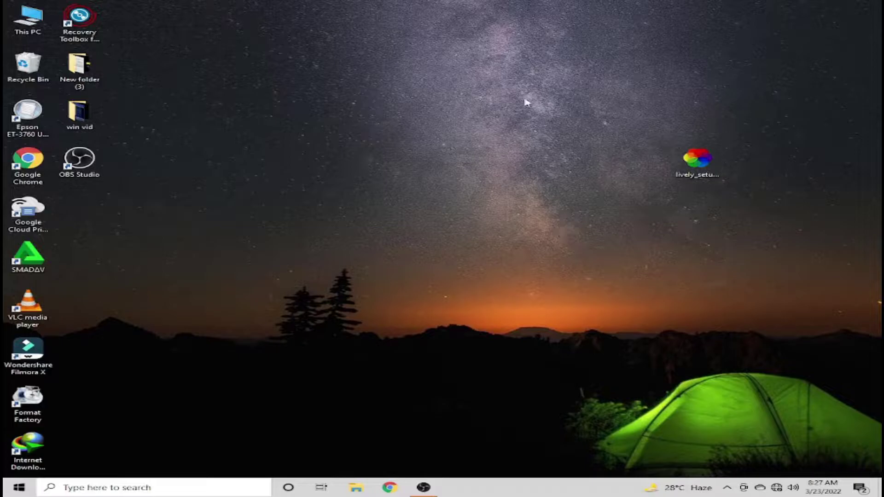
pyautogui.moveTo(576, 119); pyautogui.dragTo(727, 203)
pyautogui.moveTo(606, 111); pyautogui.dragTo(764, 260)
pyautogui.moveTo(609, 137); pyautogui.dragTo(780, 253)
pyautogui.rightClick(780, 253)
pyautogui.click(770, 285)
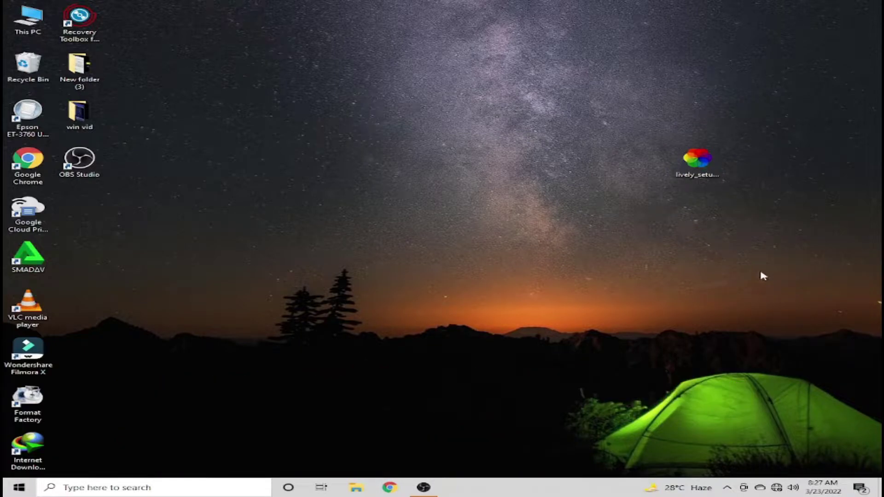
# Run the Lively Wallpaper installer from the desktop for all users, with English as the setup language.
pyautogui.doubleClick(709, 162)
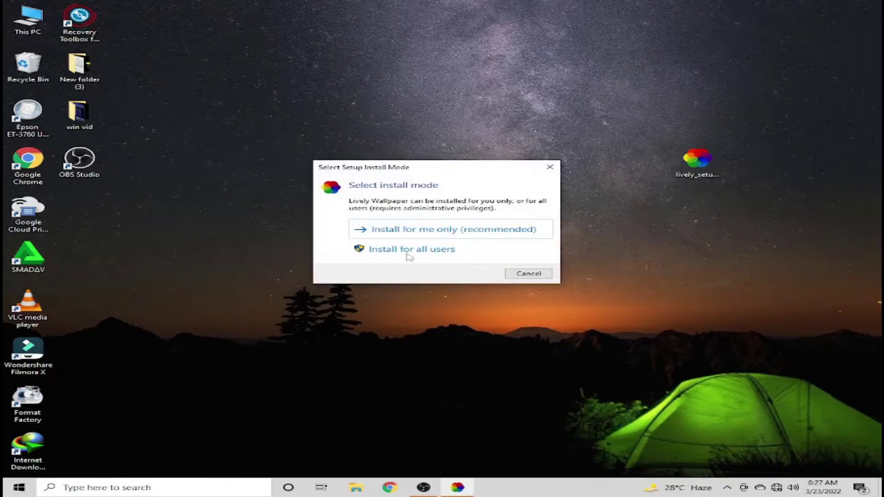
pyautogui.click(436, 251)
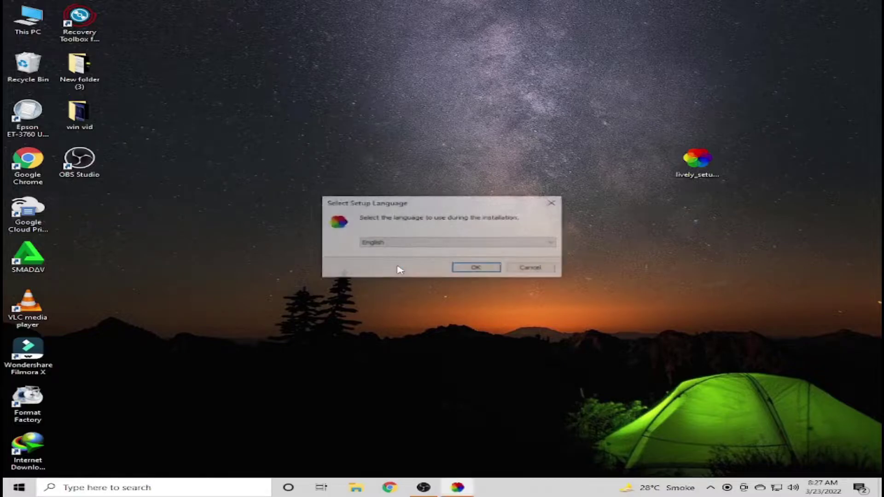
pyautogui.click(468, 269)
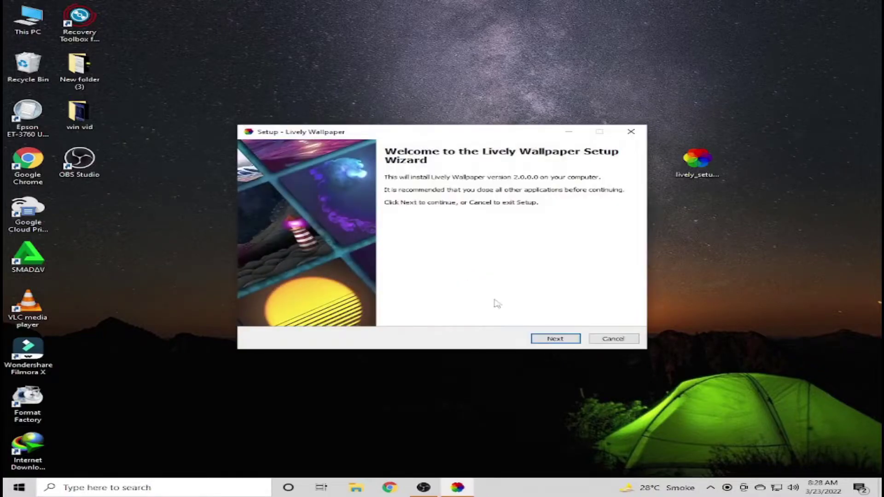
# Accept the license agreement and keep the destination folder C:\Program Files (x86)\Lively Wallpaper.
pyautogui.click(551, 339)
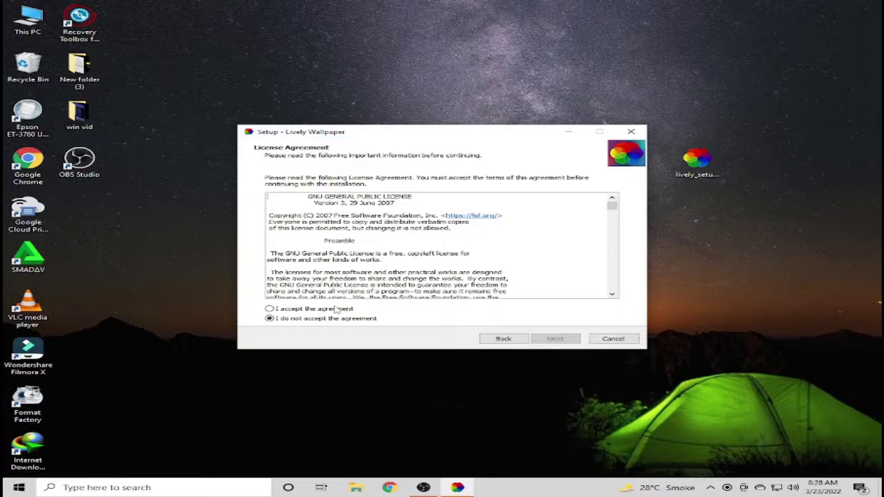
pyautogui.click(270, 309)
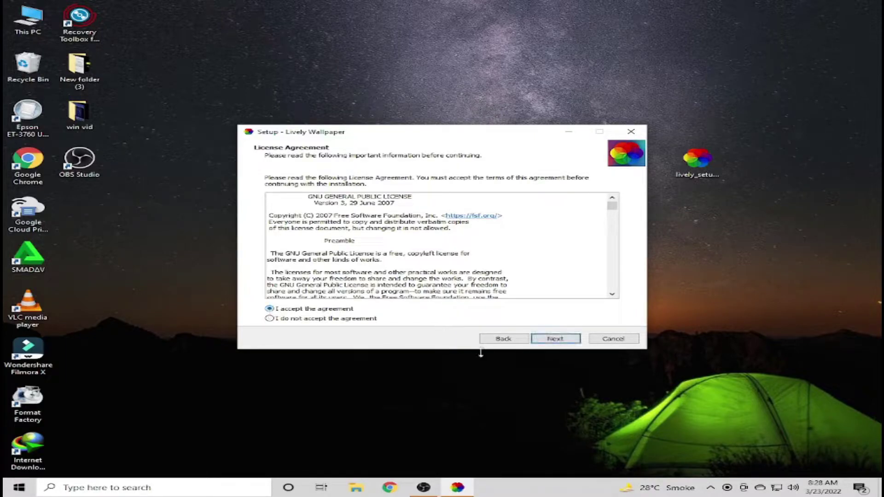
pyautogui.click(554, 341)
pyautogui.click(555, 340)
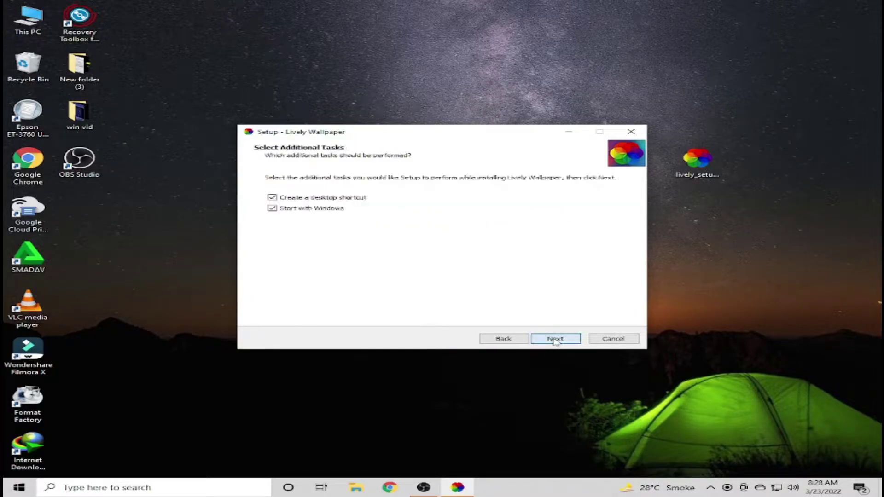
# Install Lively Wallpaper with a desktop shortcut and Start with Windows enabled, and launch it when finishing setup.
pyautogui.click(555, 340)
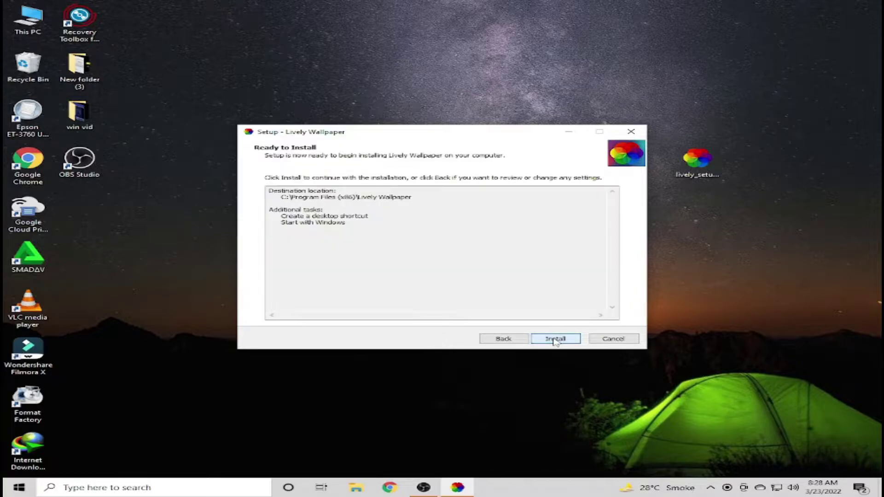
pyautogui.click(555, 340)
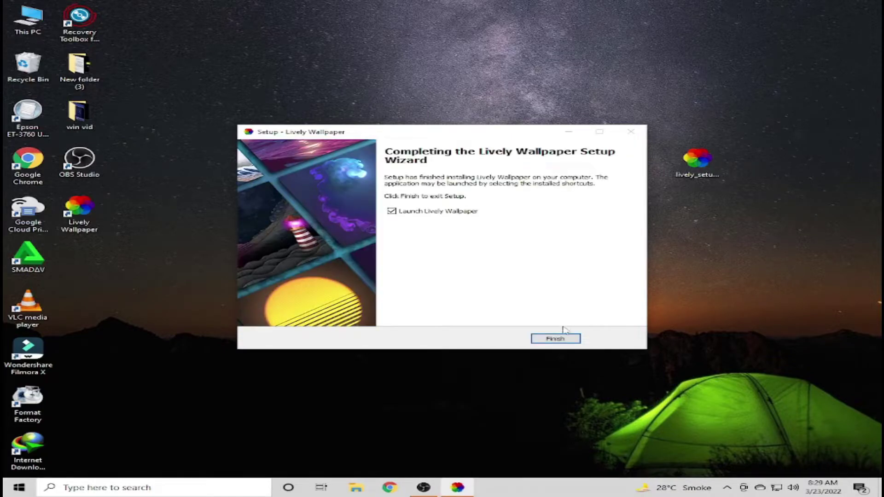
pyautogui.click(555, 339)
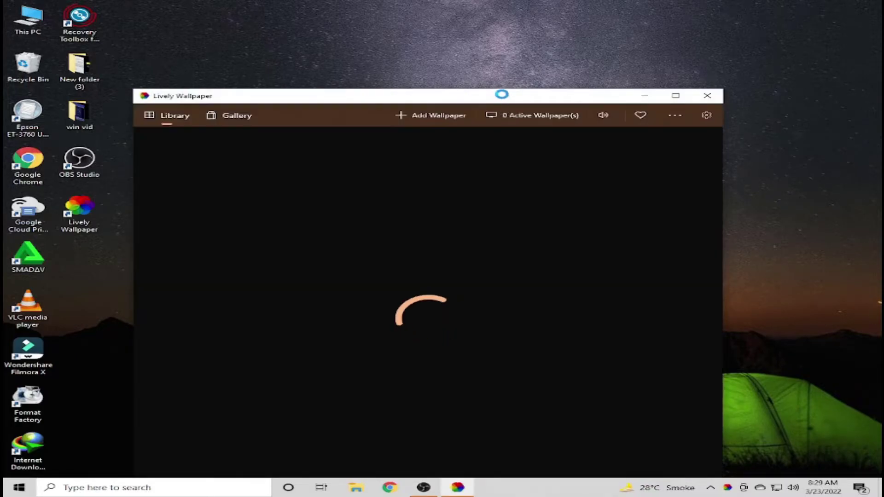
# Set Eternal Light from the library as the wallpaper and minimize the window to preview it on the desktop.
pyautogui.moveTo(506, 96); pyautogui.dragTo(541, 38)
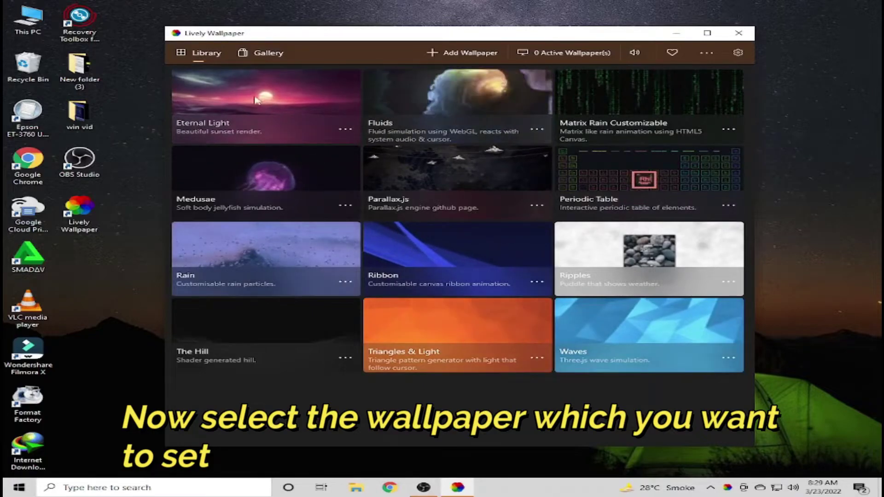
pyautogui.click(300, 94)
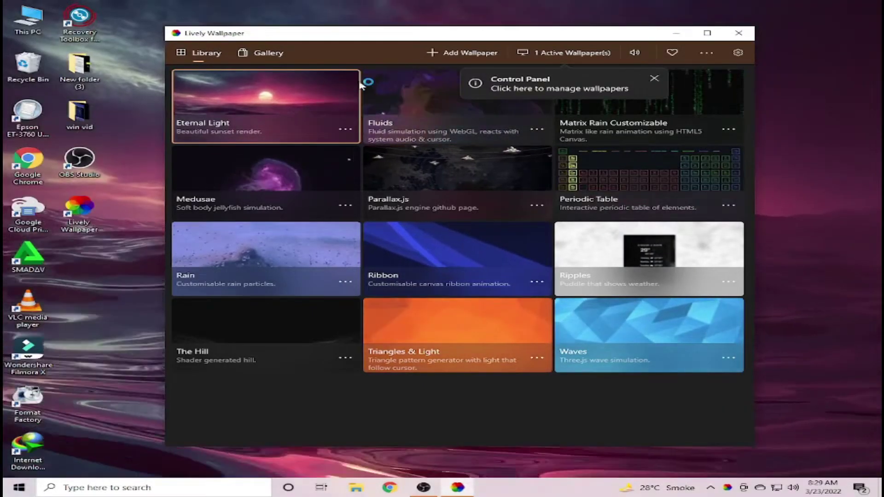
pyautogui.click(676, 33)
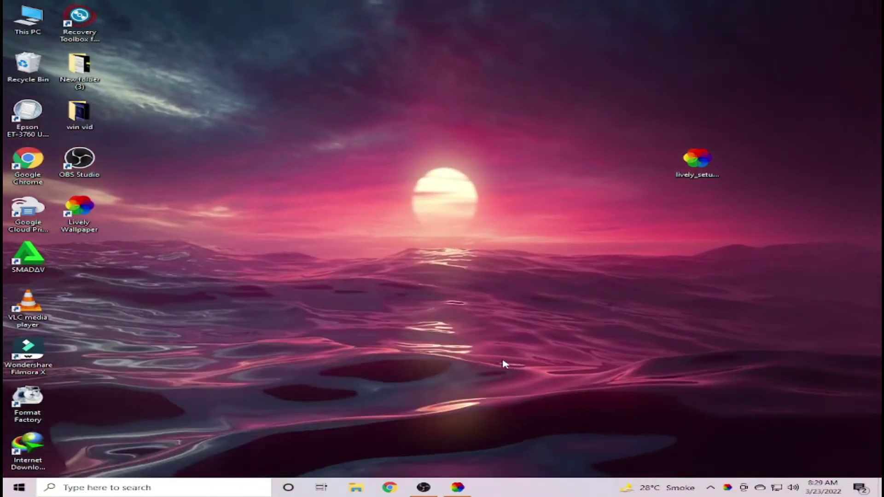
# Switch the wallpaper to Fluids, dismiss the Control Panel tip and preview the result on the desktop.
pyautogui.click(456, 492)
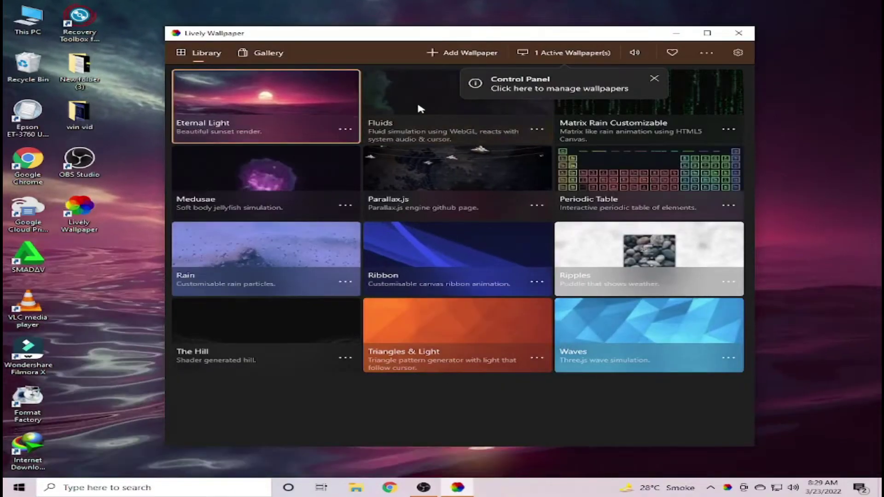
pyautogui.click(419, 108)
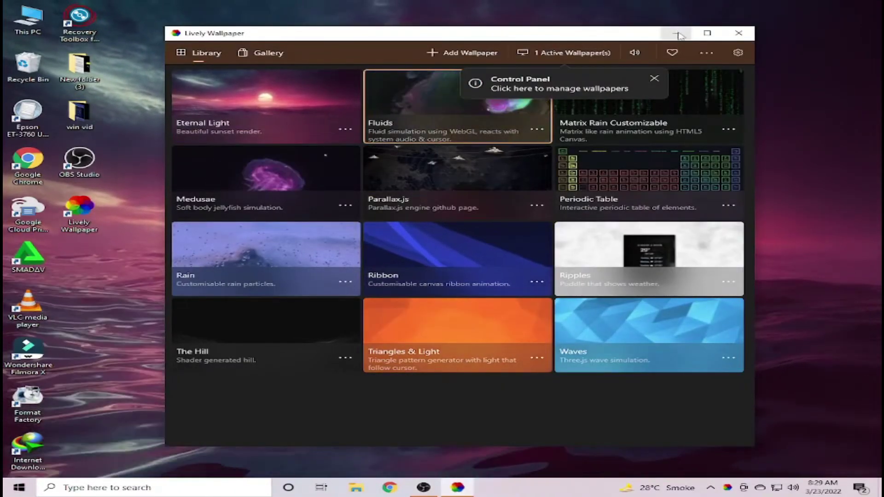
pyautogui.click(654, 78)
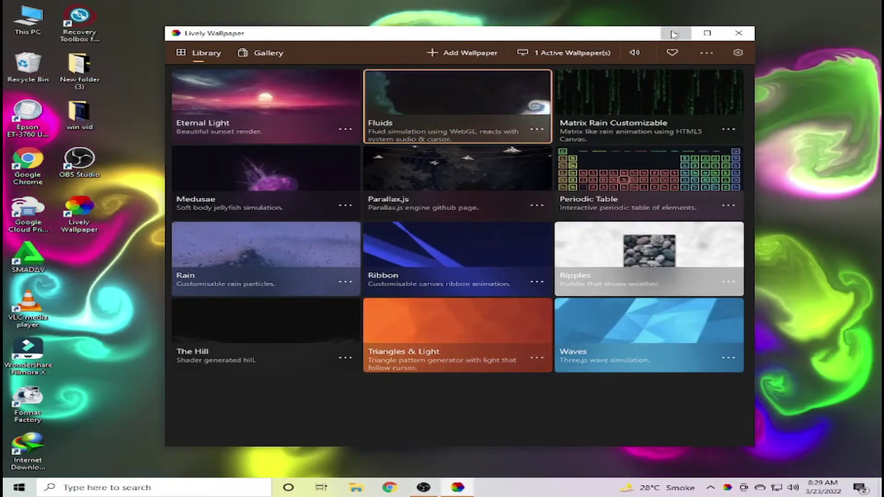
pyautogui.click(674, 33)
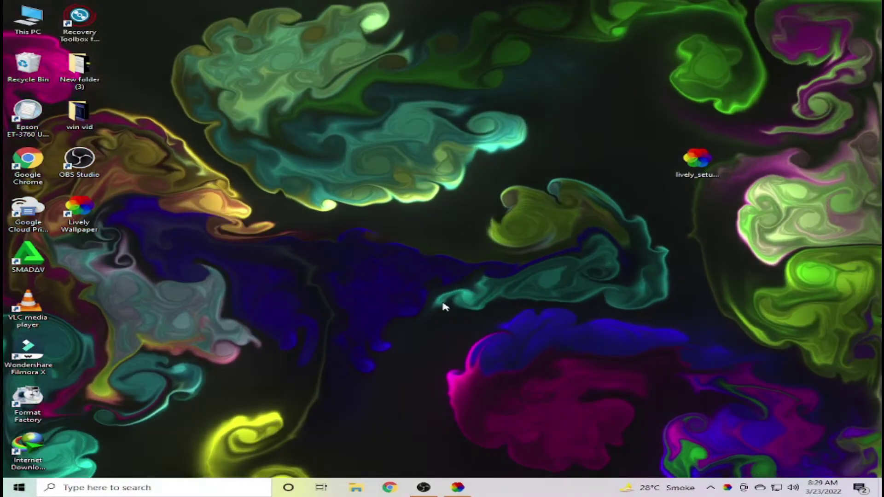
# Restore the wallpaper window, check the Gallery page and return to the Library.
pyautogui.click(458, 488)
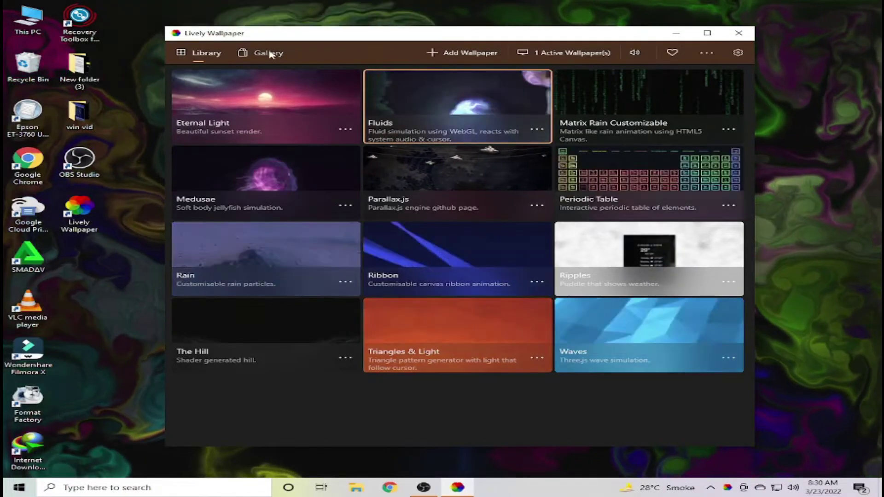
pyautogui.click(271, 55)
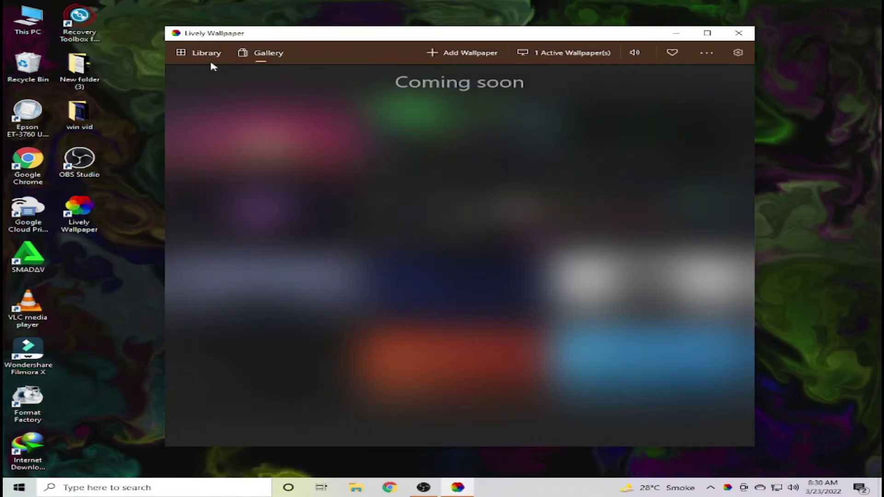
pyautogui.click(204, 53)
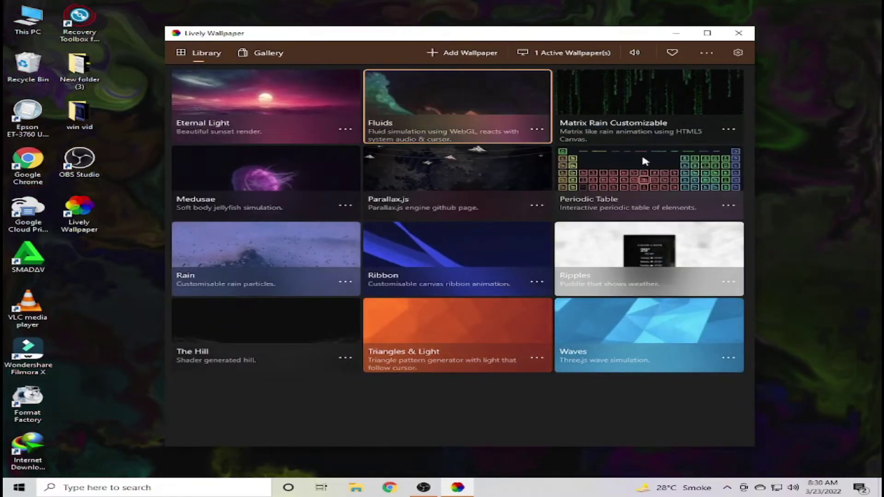
# Apply the Periodic Table wallpaper, preview it on the desktop and bring the library window back.
pyautogui.click(648, 170)
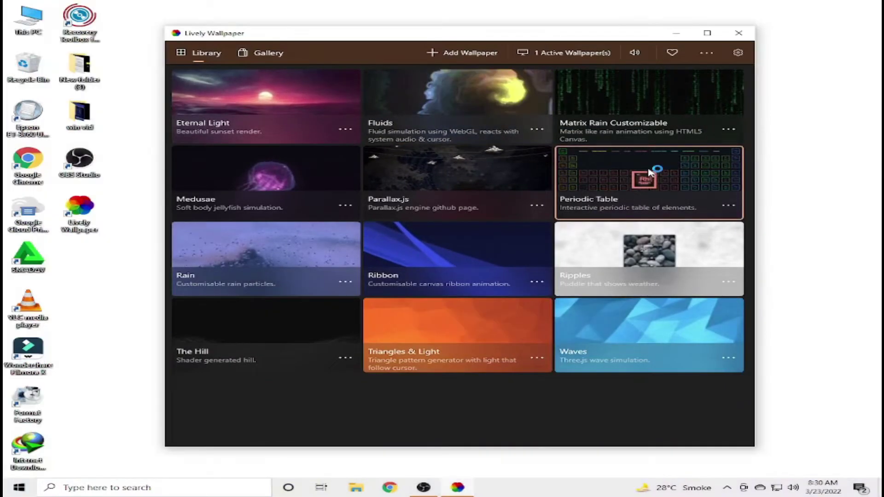
pyautogui.click(675, 33)
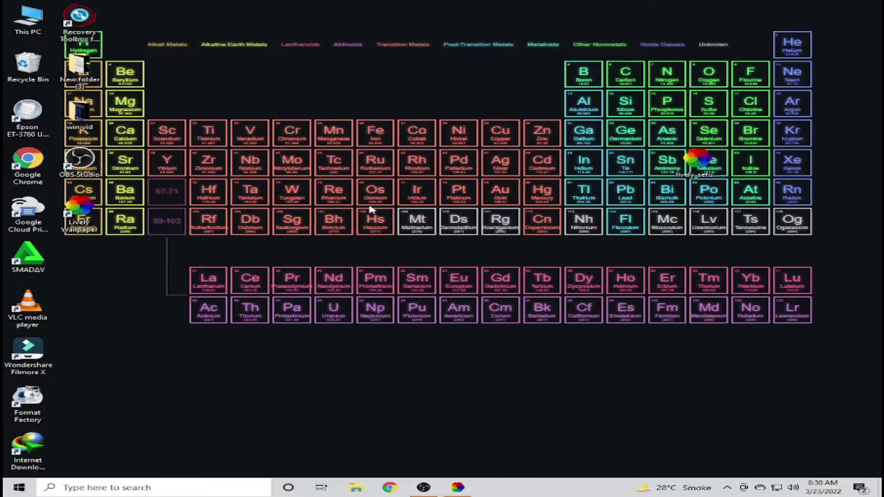
pyautogui.click(458, 487)
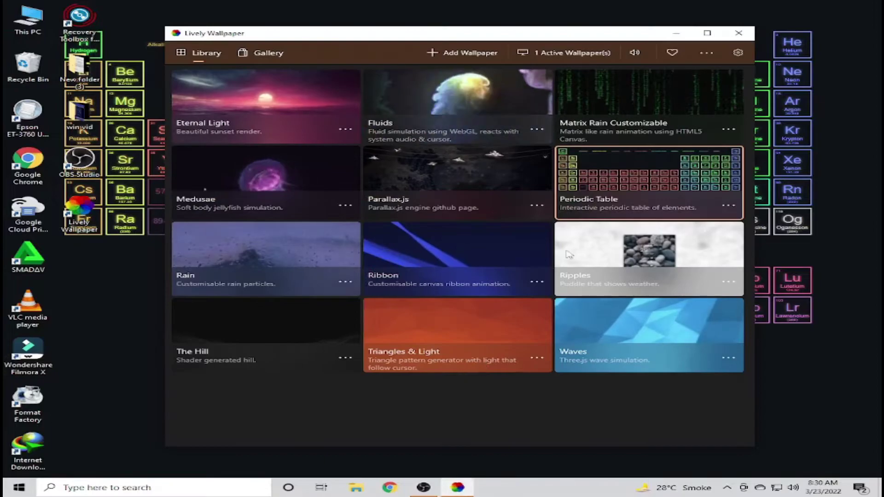
# Apply the Ribbon wallpaper, preview it on the desktop and restore the library window.
pyautogui.click(442, 251)
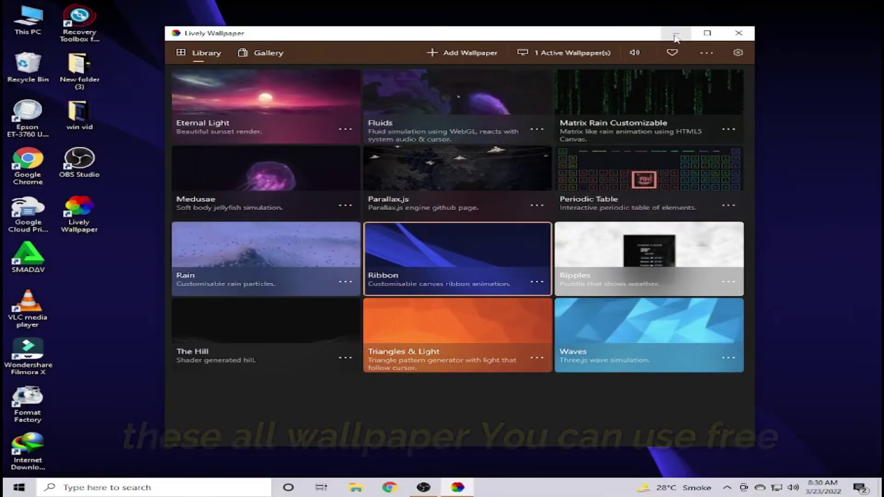
pyautogui.click(676, 34)
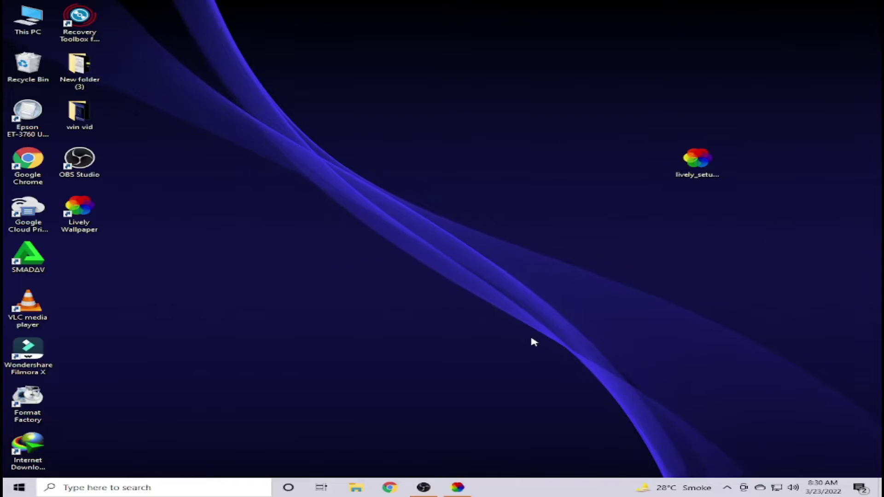
pyautogui.click(457, 487)
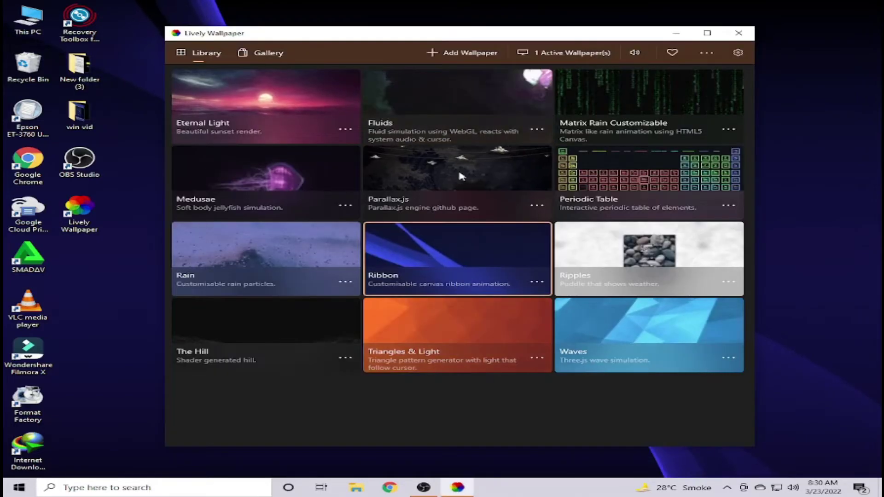
# Add the Introducing Windows 11 video from the Desktop's win vid folder to the library, keeping its suggested title.
pyautogui.click(460, 54)
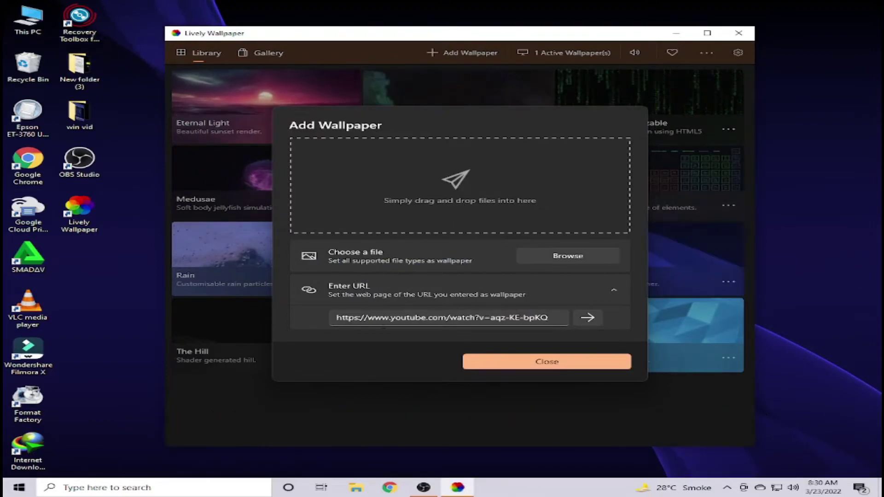
pyautogui.click(569, 256)
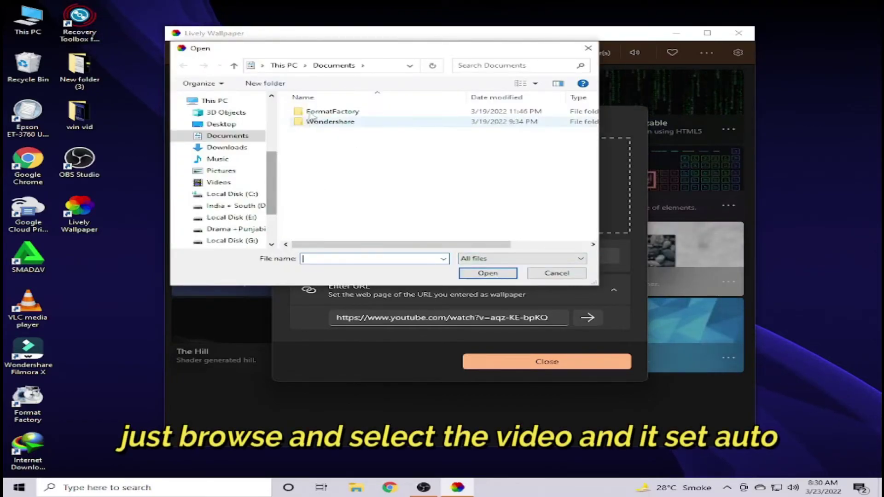
pyautogui.click(222, 125)
pyautogui.doubleClick(322, 121)
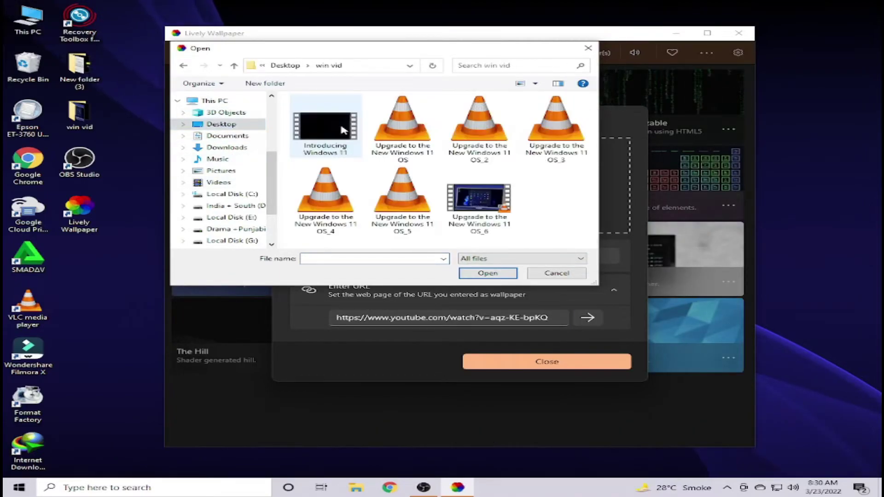
pyautogui.click(343, 138)
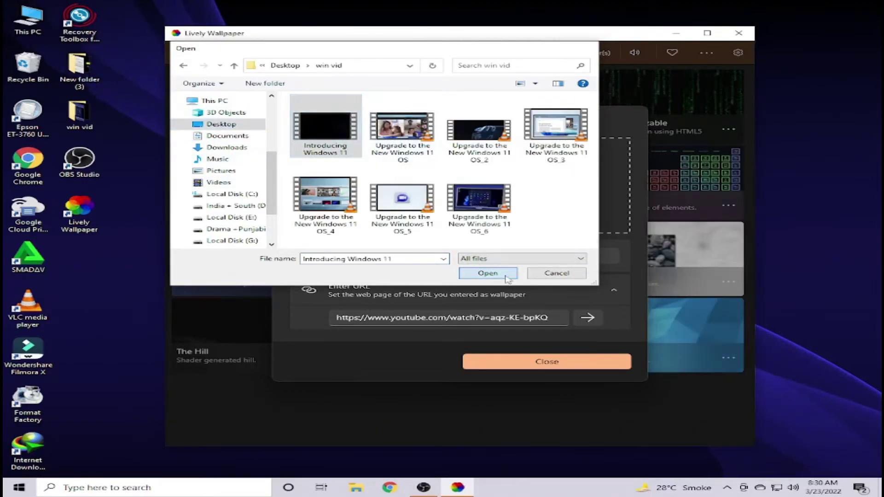
pyautogui.click(506, 274)
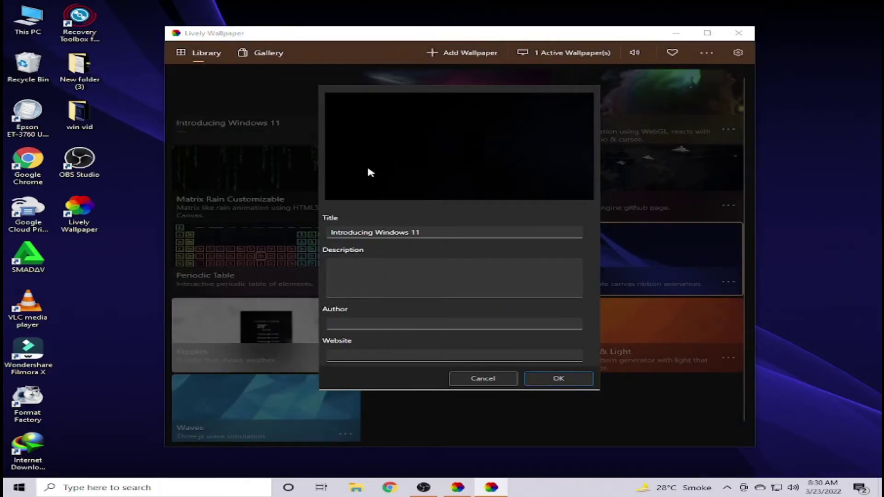
pyautogui.click(541, 382)
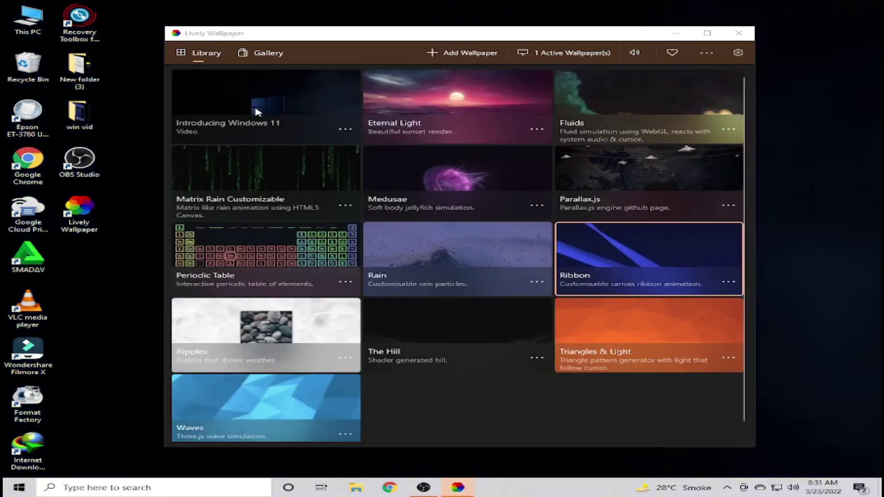
# Set the Introducing Windows 11 video as the live wallpaper and minimize the window to view it.
pyautogui.click(257, 112)
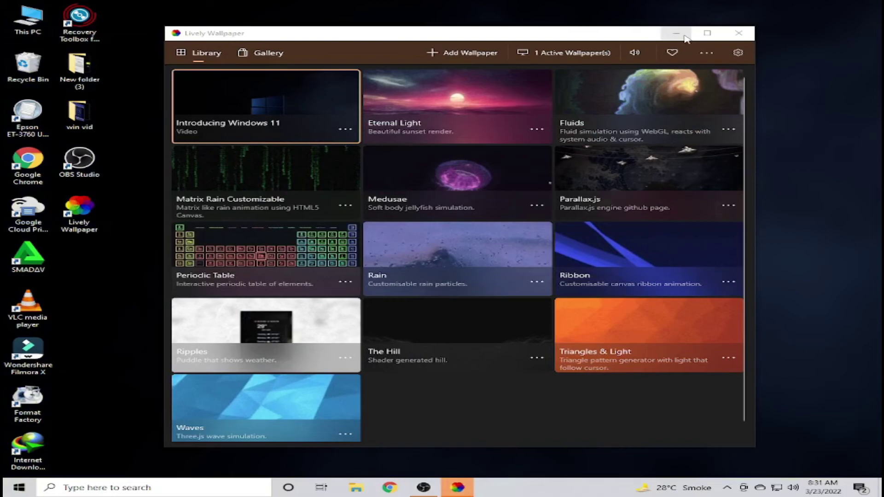
pyautogui.click(676, 33)
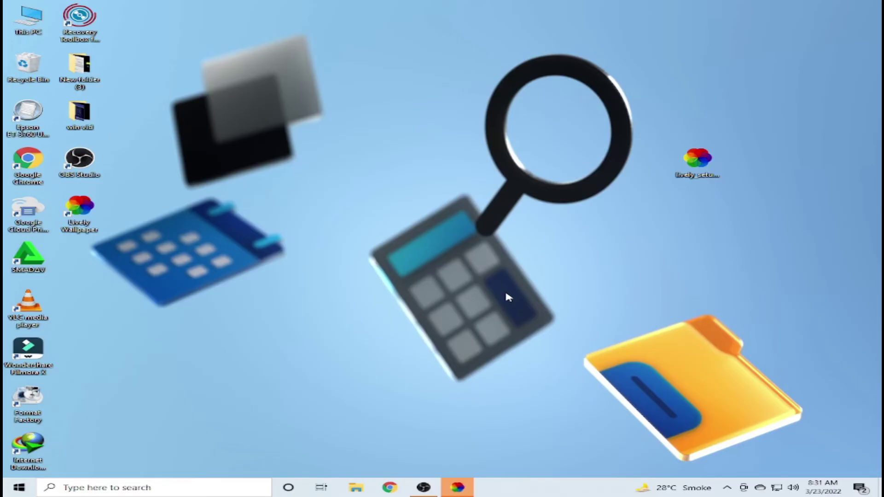